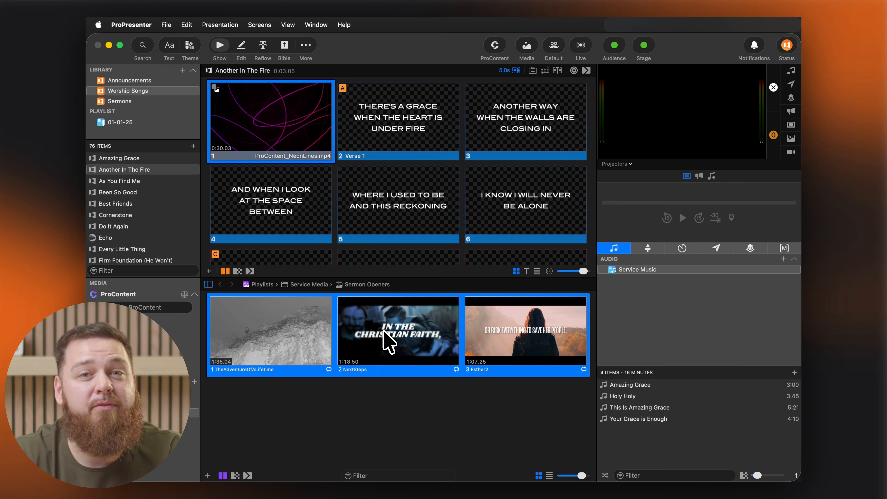
Open the inspector for the three selected media clips and switch it to Esther2.mp4.
right_click(384, 331)
left_click(419, 265)
left_click(333, 117)
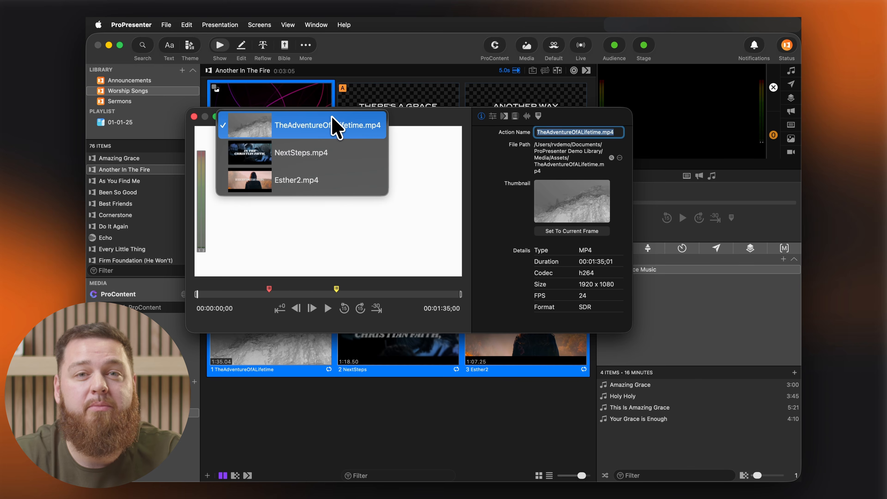
left_click(332, 178)
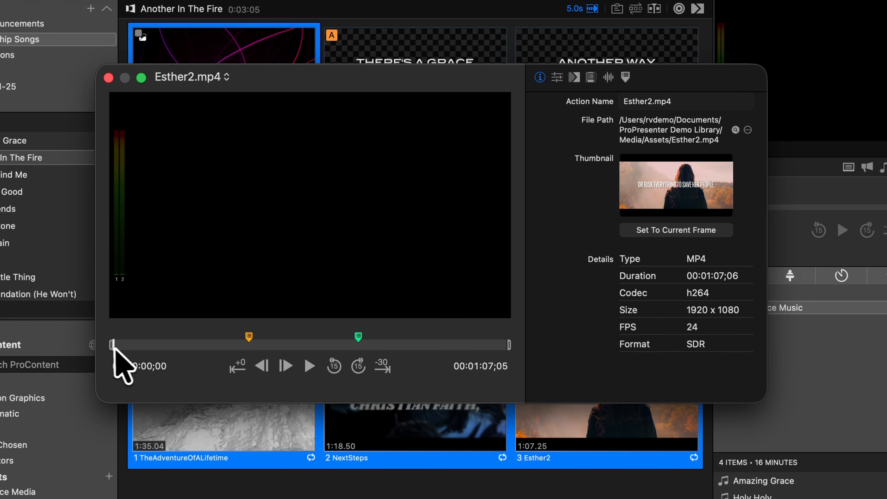
Preview the Esther2 clip from about 11 seconds, trying the 15-second skips and the jumps to the start and 30 seconds before the end.
left_click_drag(113, 344, 179, 344)
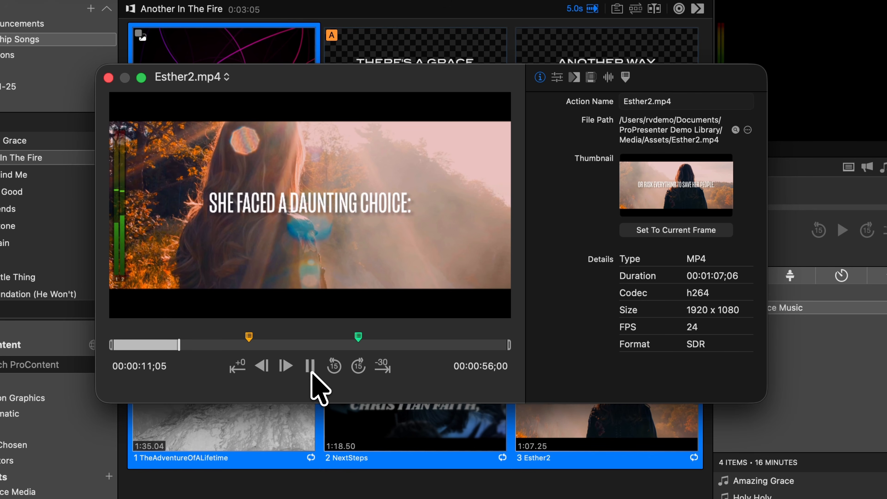
left_click(358, 366)
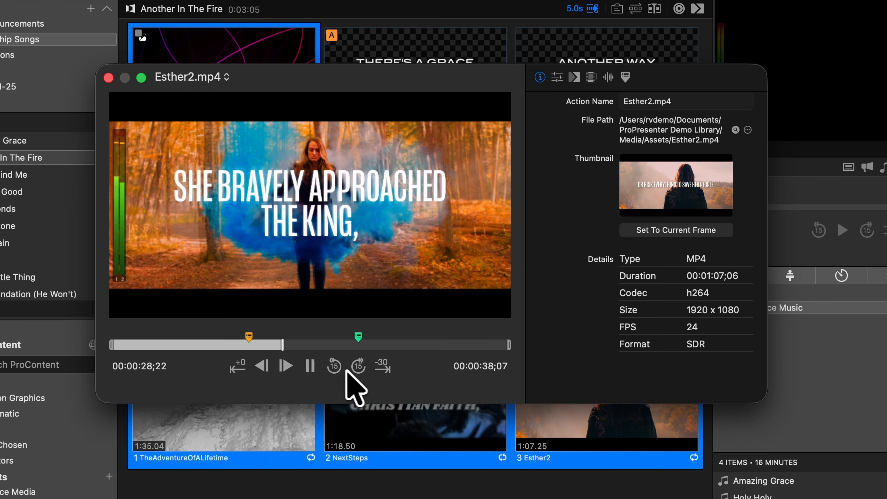
left_click(334, 369)
left_click(387, 369)
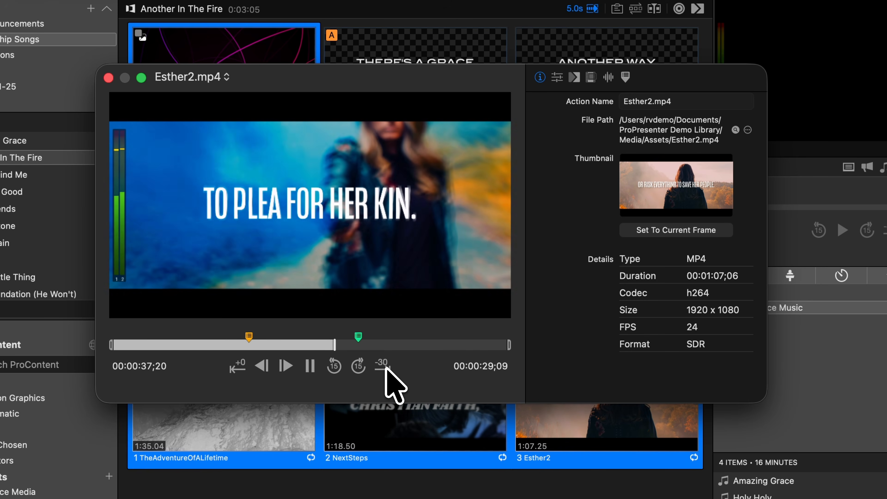
left_click(241, 369)
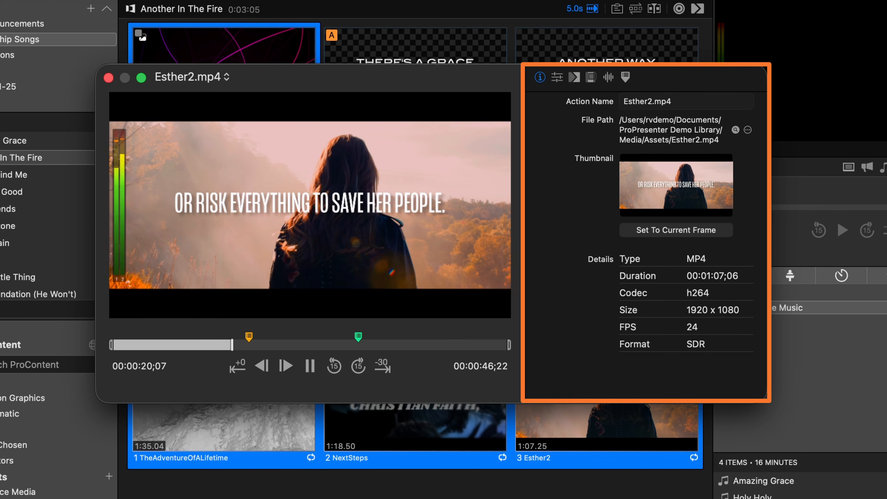
Set the clip's thumbnail to the current frame, and pause the preview with the scaling and playback settings shown.
left_click(694, 231)
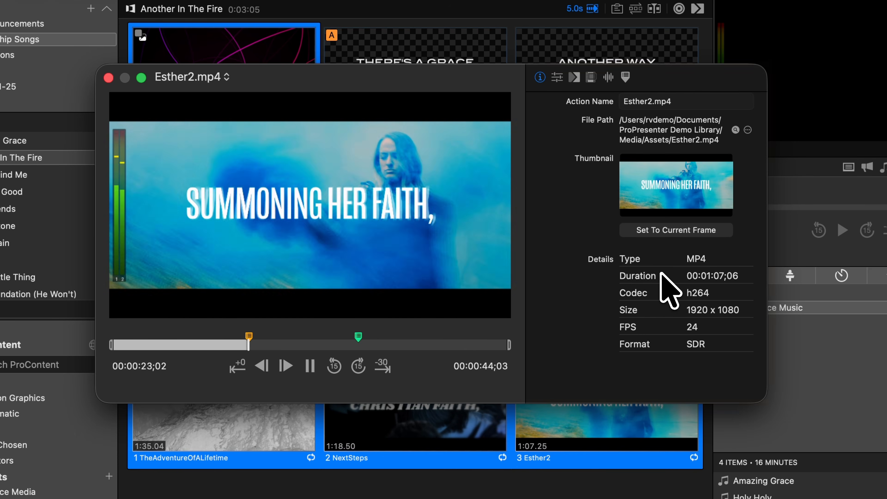
left_click(556, 77)
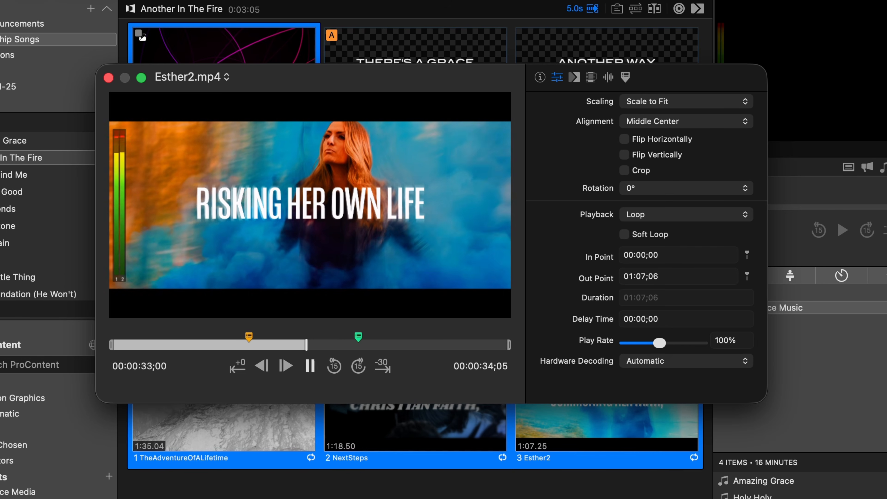
key("space")
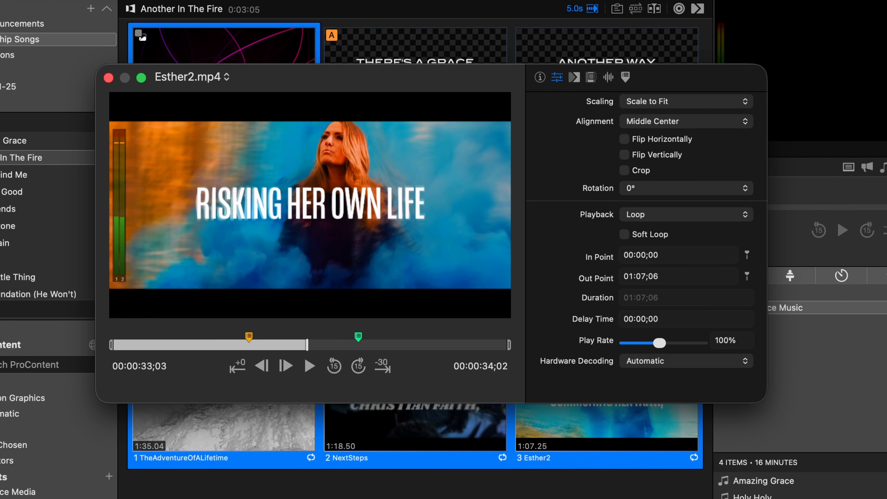
Review the clip's Scaling and Alignment options, keeping Scale to Fit and Middle Center.
left_click(707, 102)
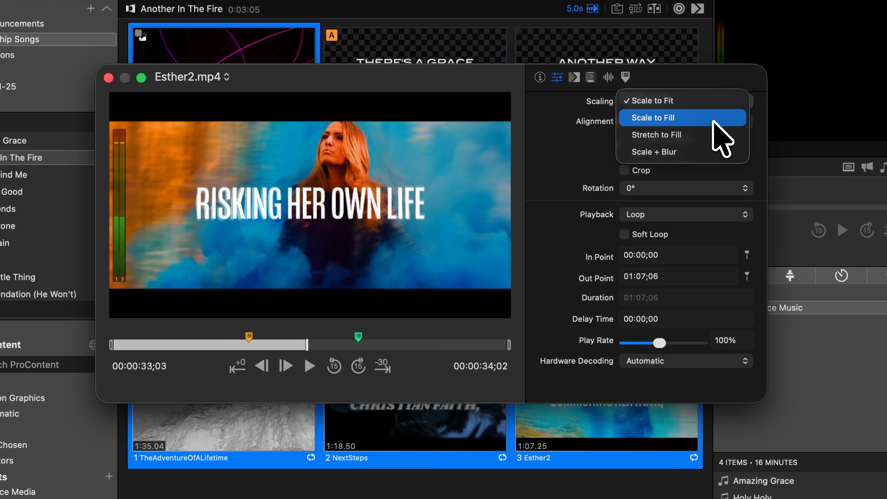
left_click(701, 81)
left_click(712, 121)
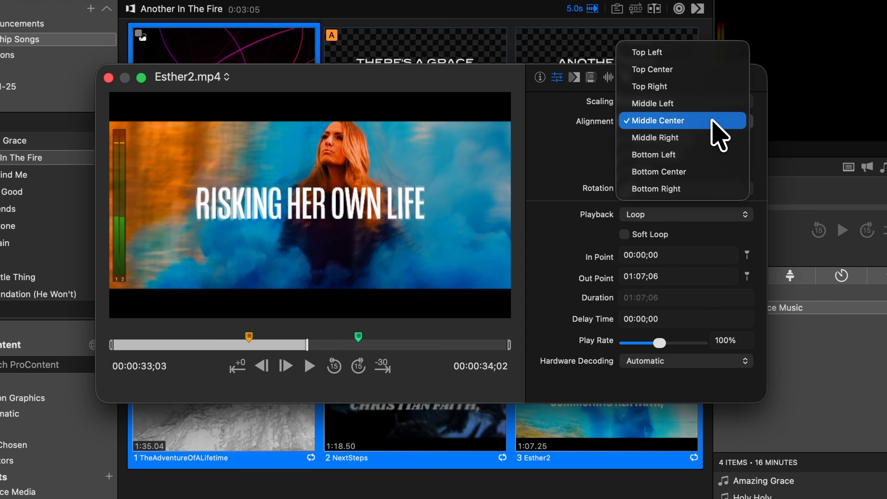
left_click(711, 118)
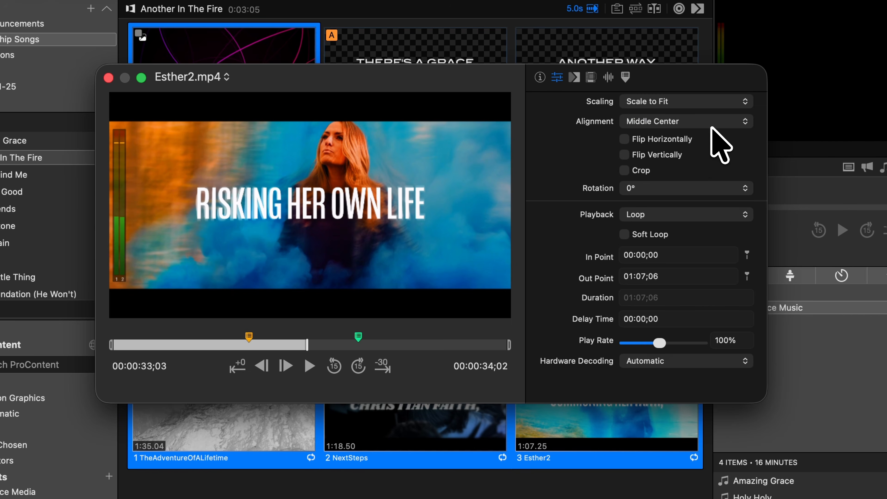
Try flipping the clip horizontally and vertically, reverting each flip.
left_click(683, 138)
left_click(683, 138)
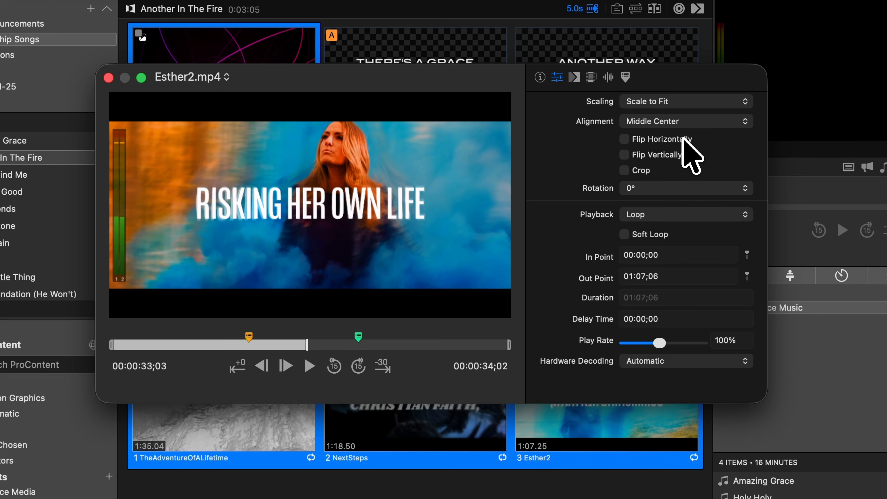
left_click(674, 155)
left_click(673, 156)
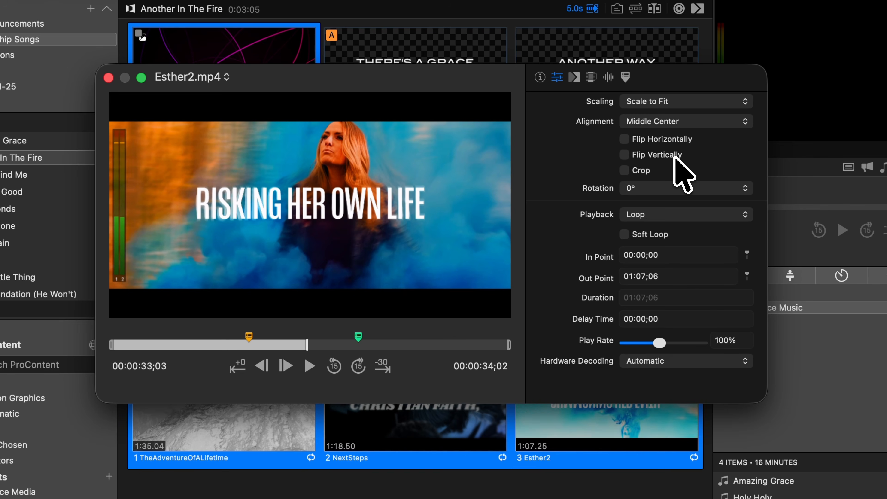
Try rotating the clip by 90° and restore its rotation to 0°.
left_click(674, 190)
left_click(675, 203)
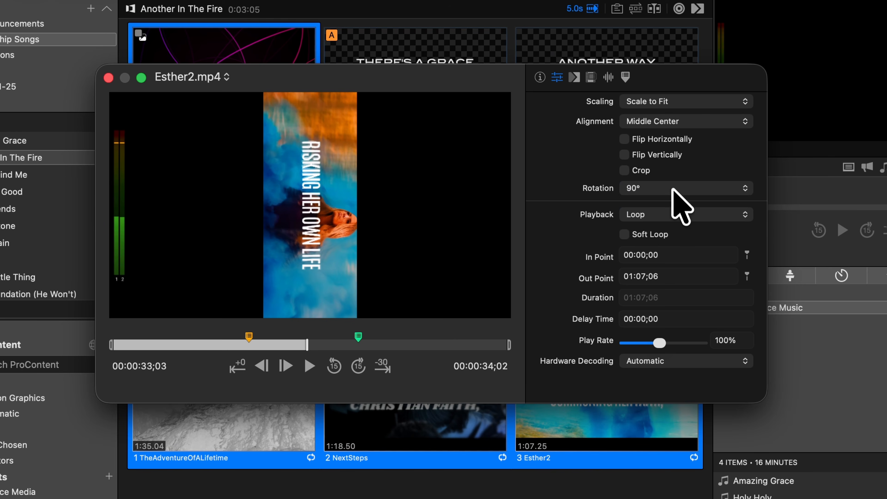
left_click(671, 186)
left_click(671, 175)
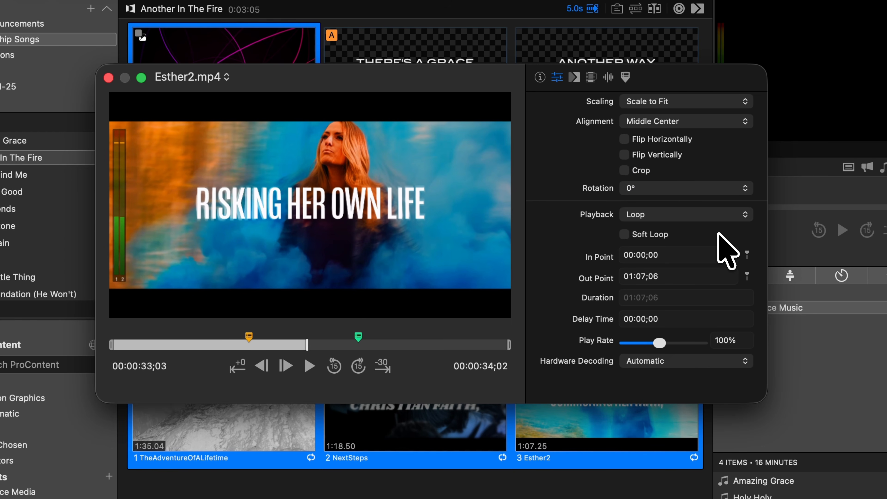
Try the Stop playback mode with its end behavior options, restore Loop, and review the remaining loop modes.
left_click(733, 215)
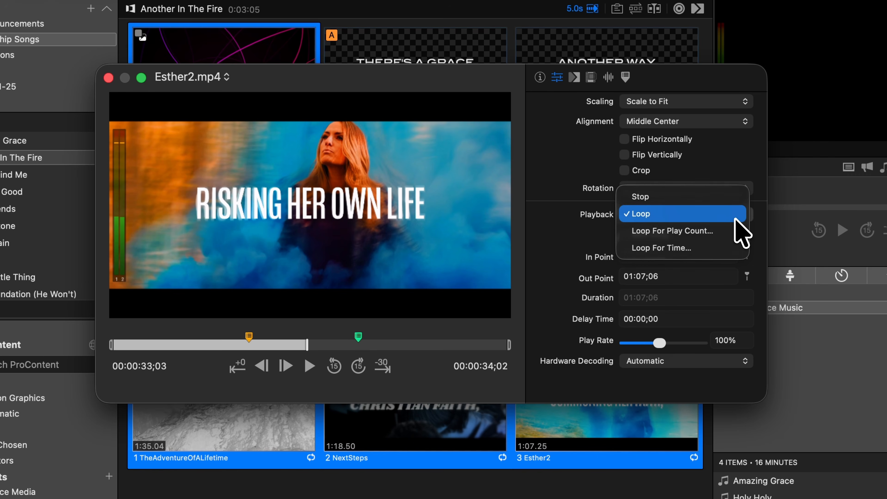
left_click(730, 199)
left_click(718, 233)
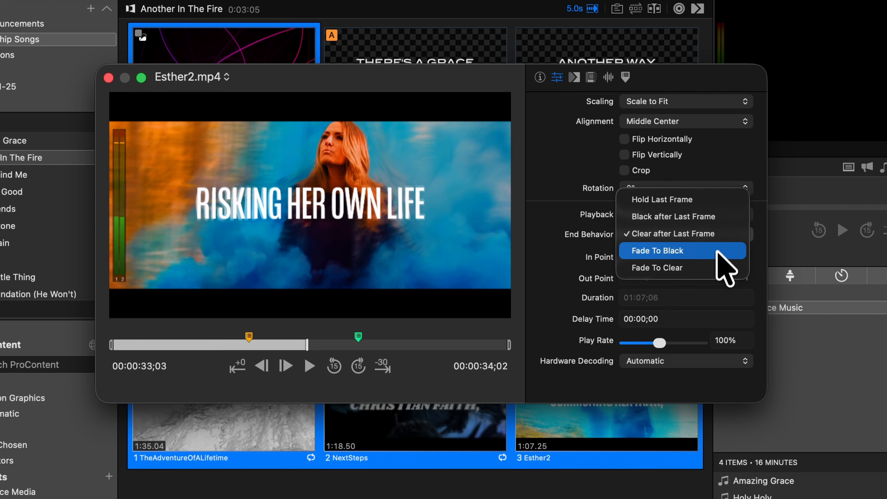
left_click(716, 257)
left_click(736, 214)
left_click(737, 231)
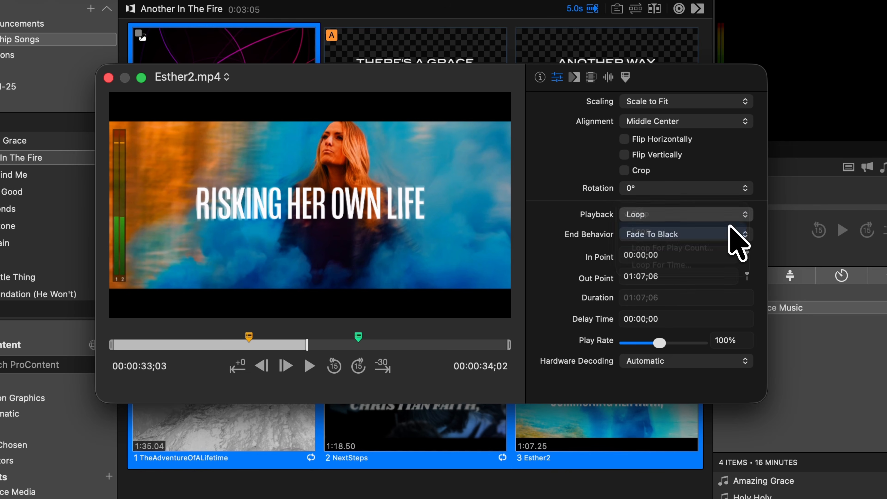
left_click(737, 214)
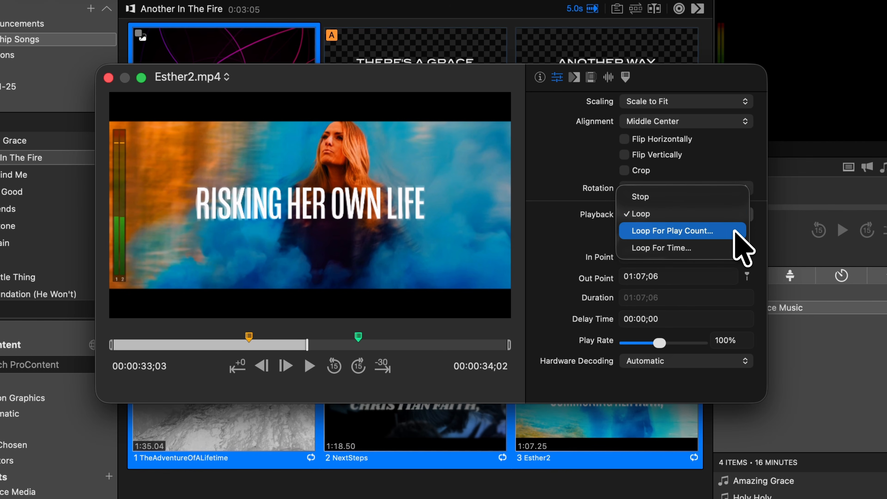
left_click(756, 246)
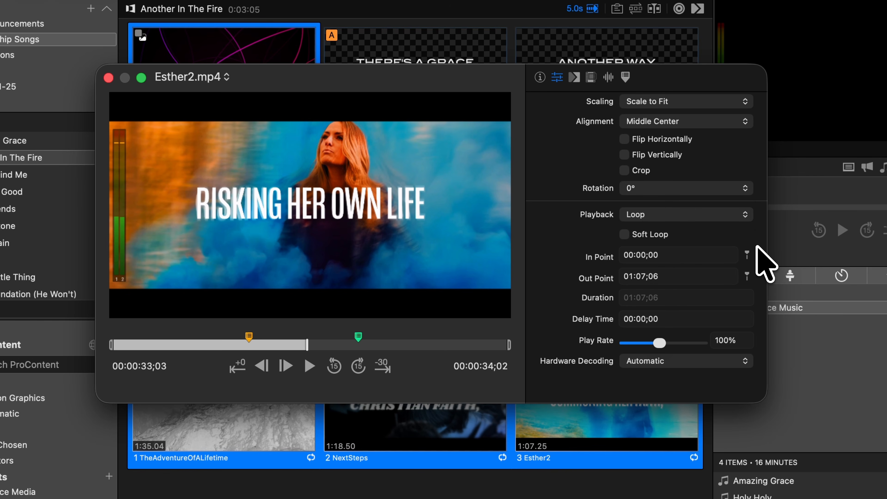
Try to set the clip's In Point to 5.
left_click(645, 255)
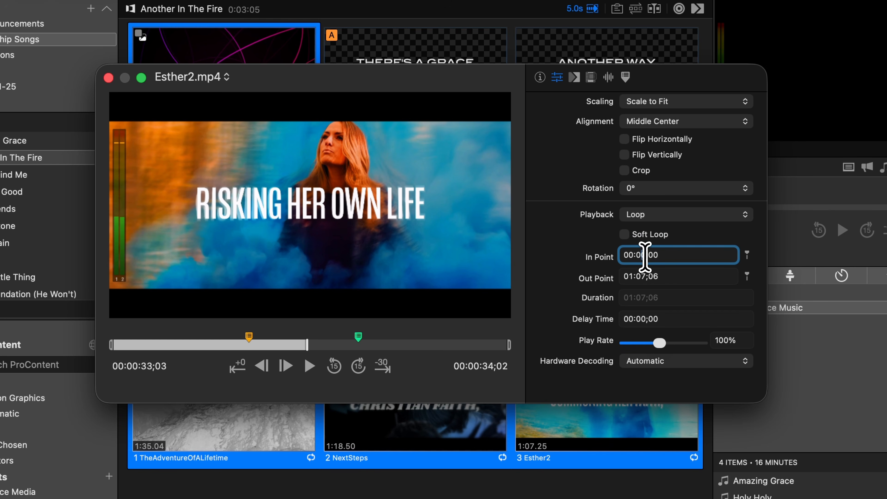
type("5")
key("Return")
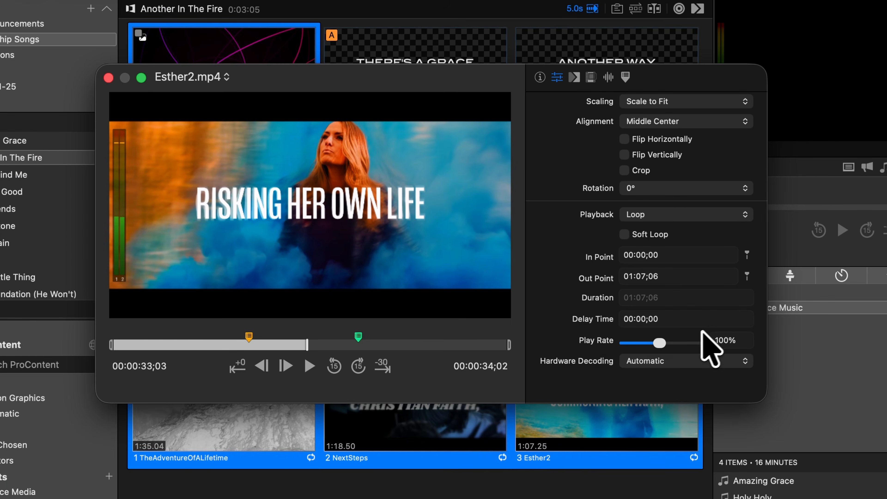
Try the Play Rate control, keeping 100%, and review the Hardware Decoding options, keeping Automatic.
mouse_move(659, 342)
left_mouse_down()
mouse_move(648, 344)
mouse_move(662, 343)
left_mouse_up()
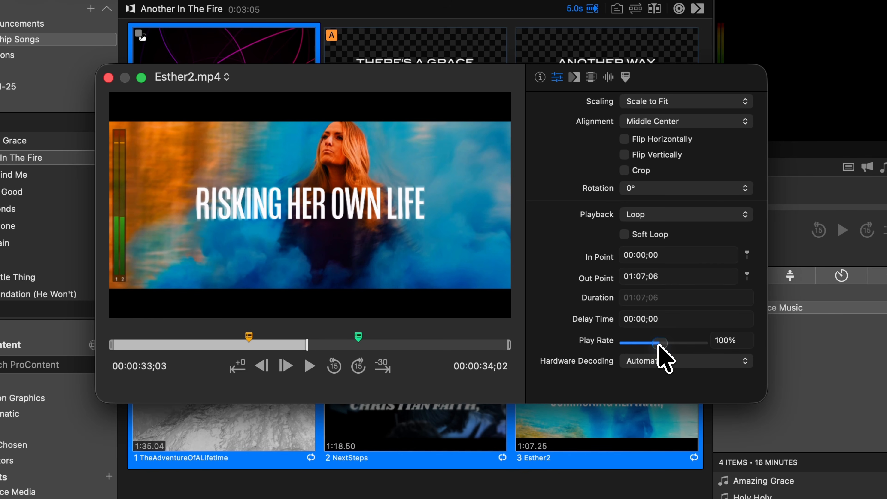
left_click(705, 360)
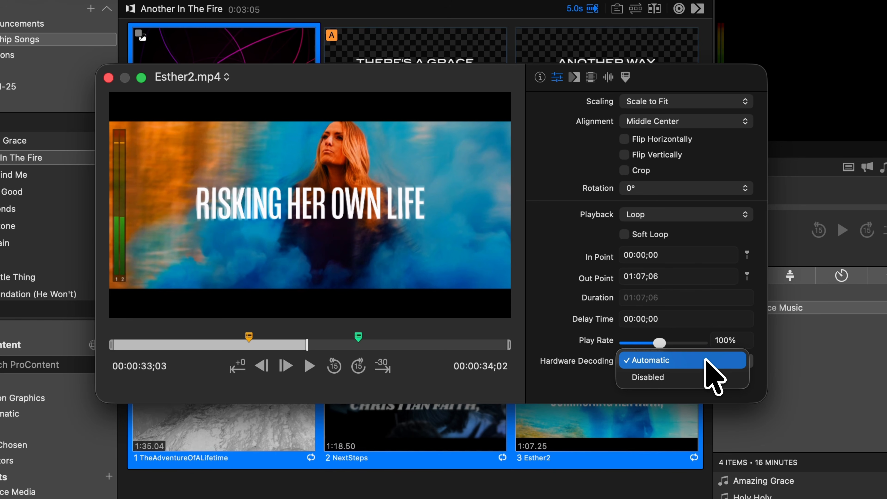
left_click(705, 359)
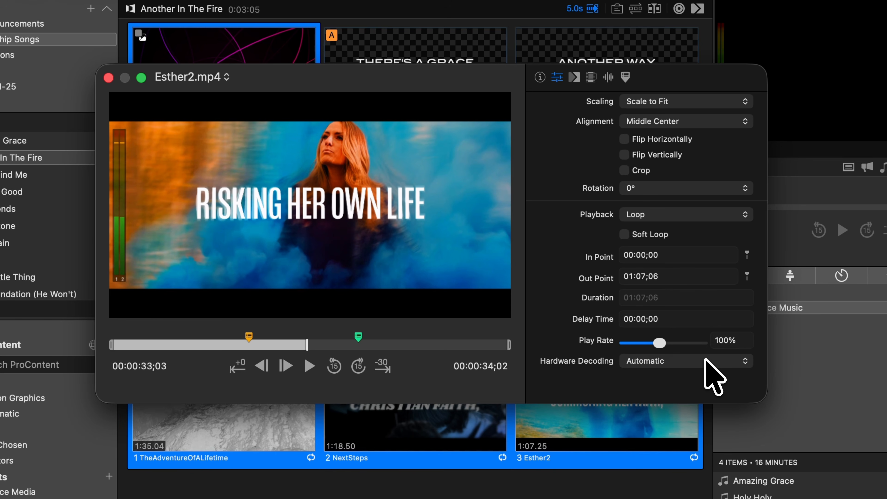
Browse the transitions available for the clip, including Color Burn, keeping the Default transition.
left_click(576, 80)
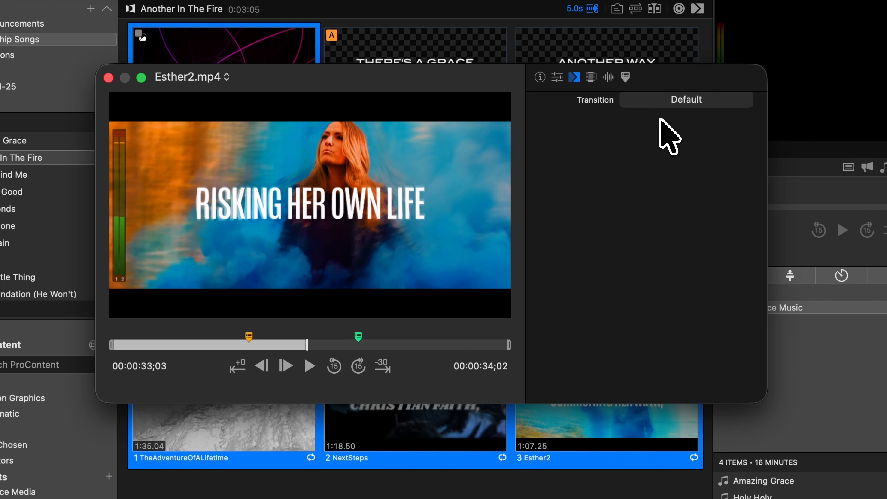
left_click(702, 101)
scroll(663, 244, "down", 3)
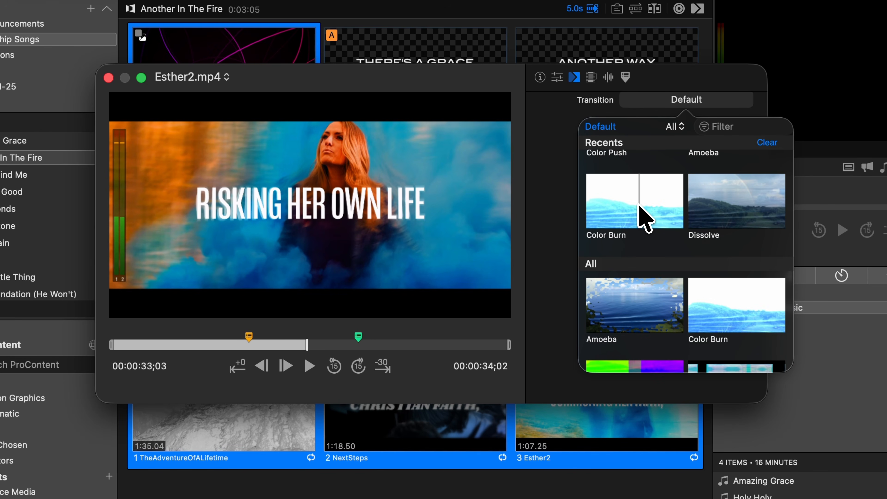
left_click(644, 217)
left_click(745, 175)
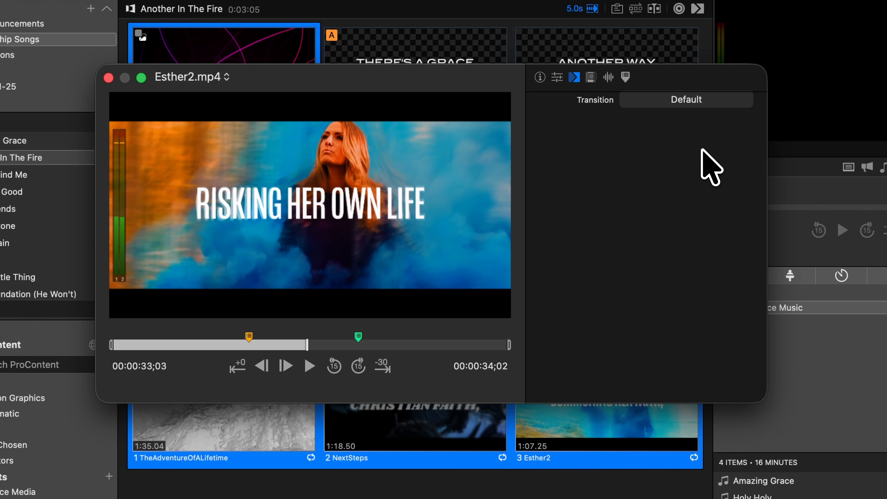
Set the Saturation of the clip's Adjust Color effect to 0.9 and replace the effect with CRT Monitor.
left_click(591, 79)
left_click_drag(703, 169, 646, 169)
left_click(740, 132)
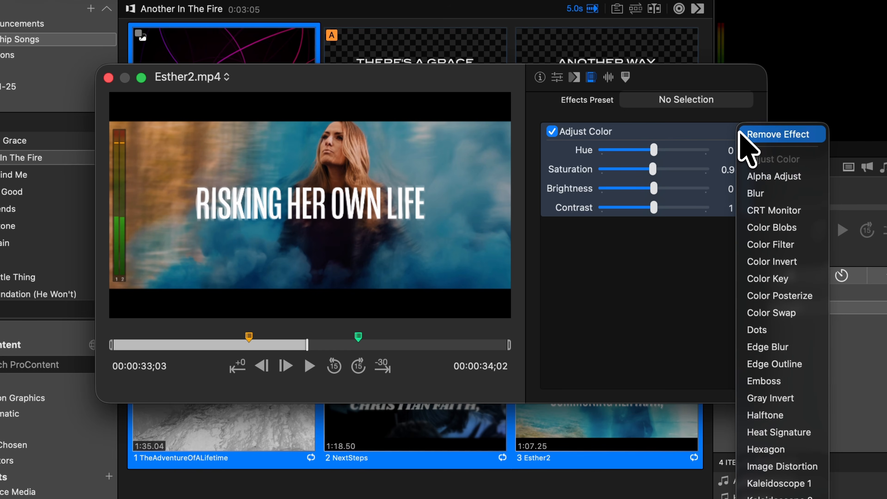
left_click(754, 211)
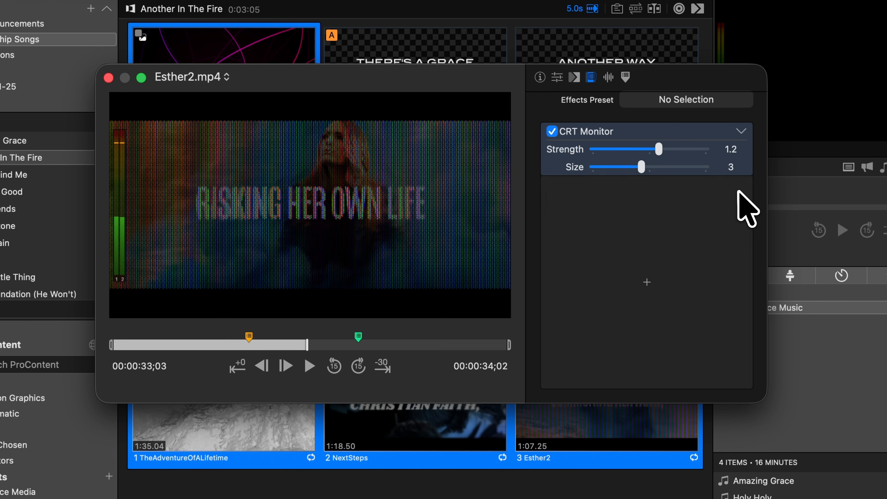
left_click(709, 100)
left_click(651, 143)
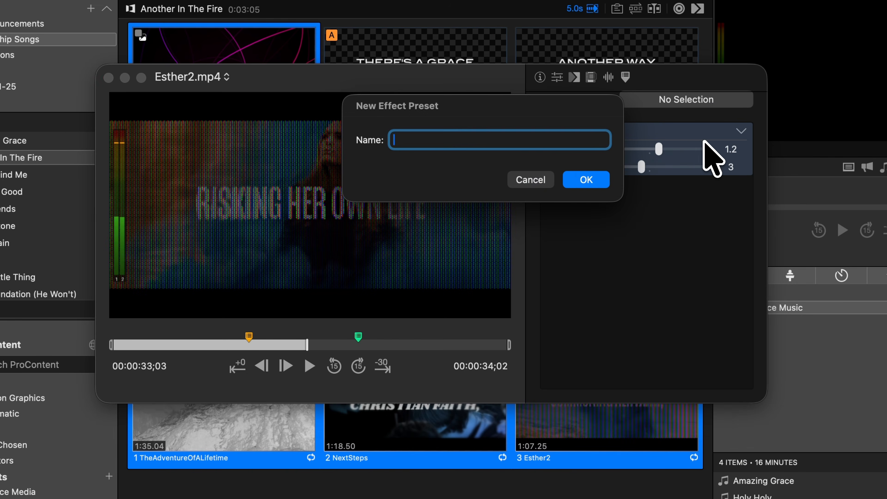
left_click(541, 180)
Remove the CRT Monitor effect from the clip.
left_click(741, 132)
left_click(750, 144)
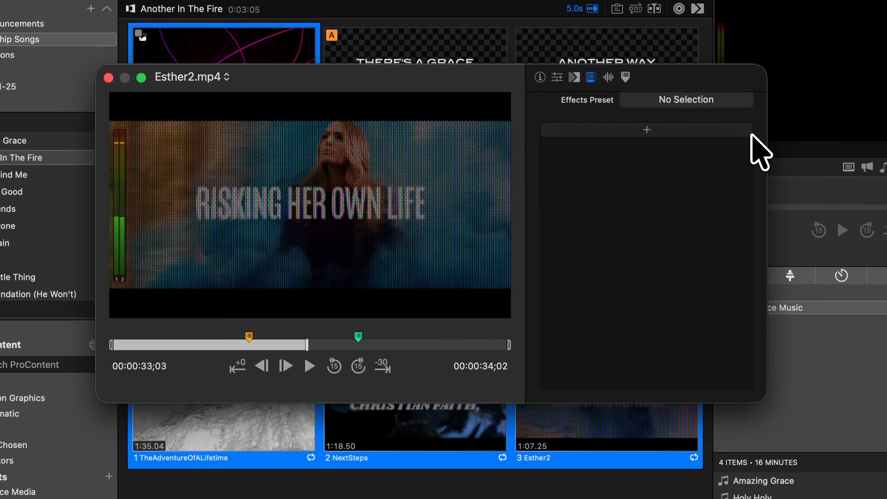
Clear the clip's audio routing from Channel 1 to Pro Channel 3 and from Channel 2 to Pro Channel 4.
left_click(609, 77)
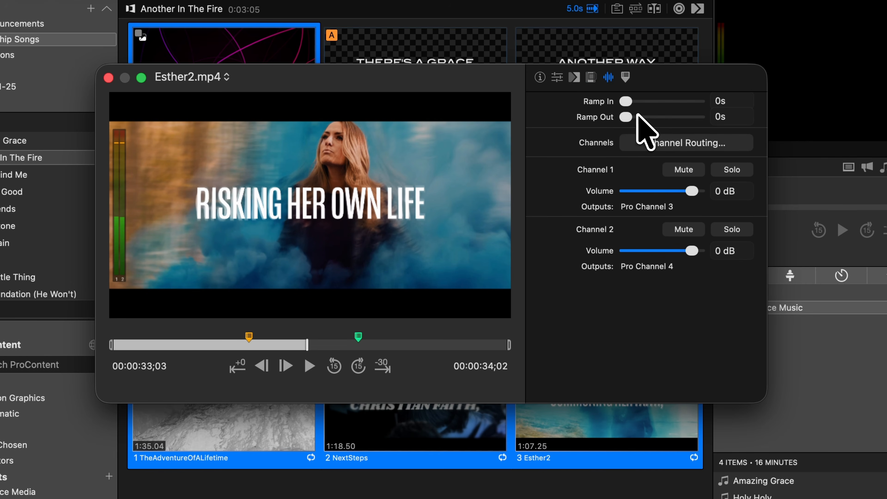
left_click(646, 149)
left_click(742, 266)
left_click(770, 290)
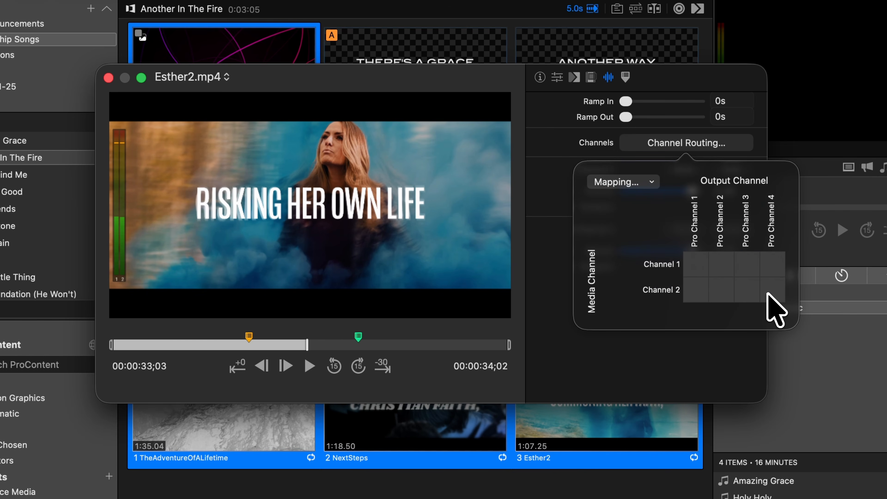
Route the clip's audio from Channel 1 to Pro Channel 1 and from Channel 2 to Pro Channel 2.
left_click(695, 264)
left_click(722, 289)
left_click(555, 217)
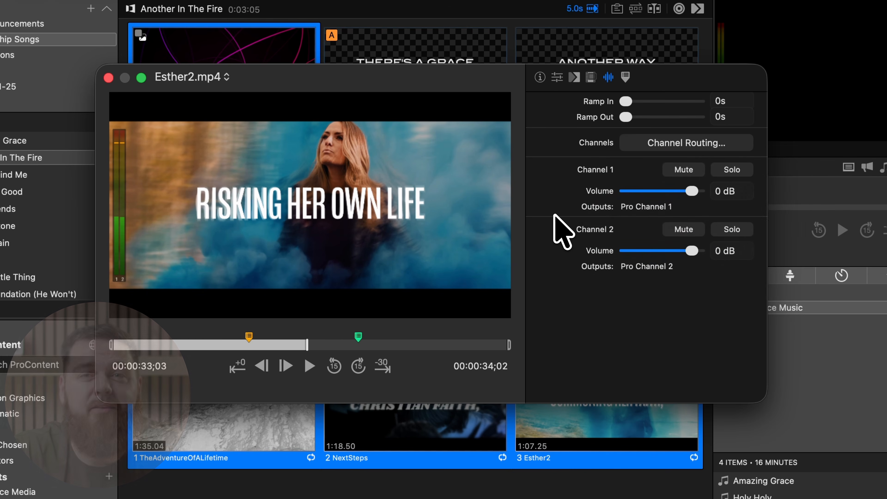
Remove the Stage action from the clip's orange marker at 00:23;04.
left_click(625, 77)
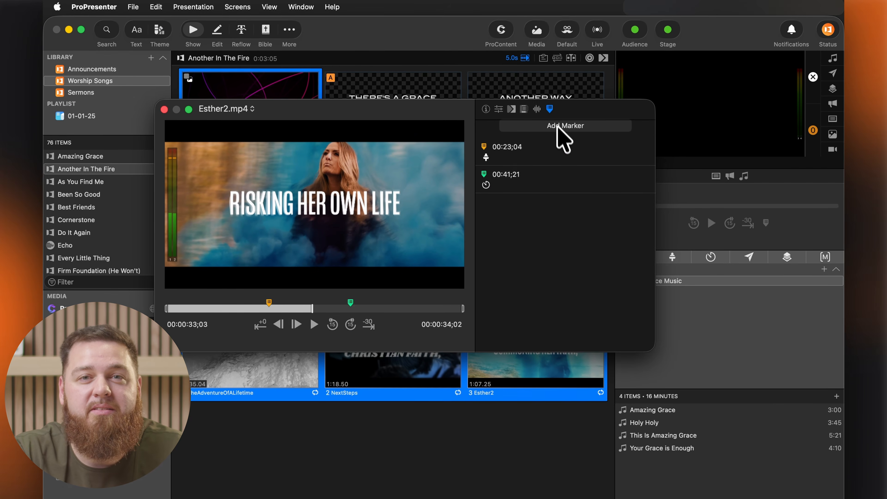
right_click(556, 159)
mouse_move(576, 209)
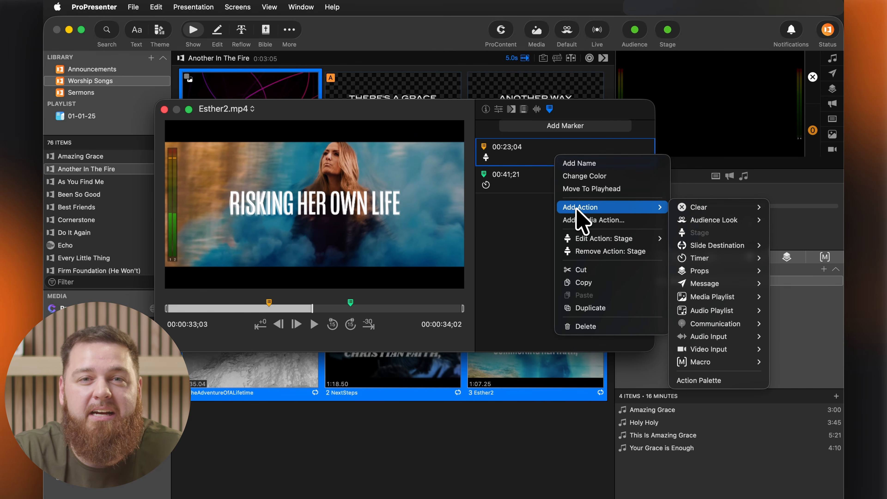
mouse_move(591, 238)
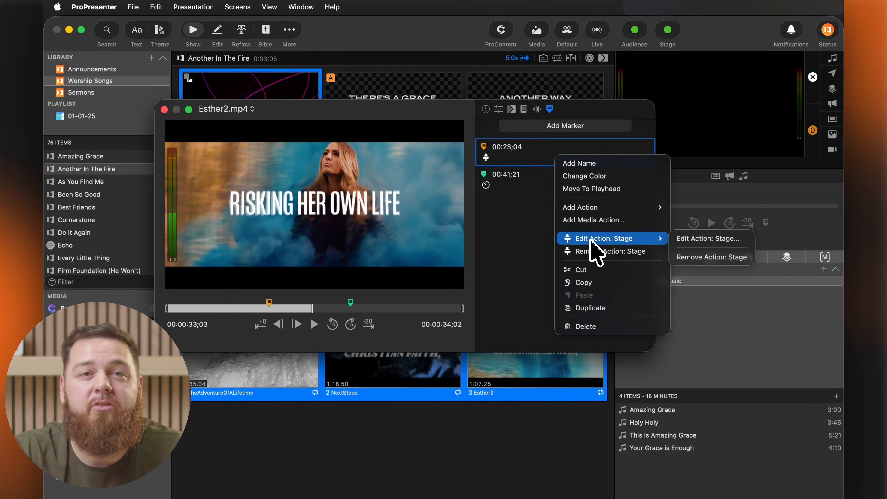
left_click(602, 251)
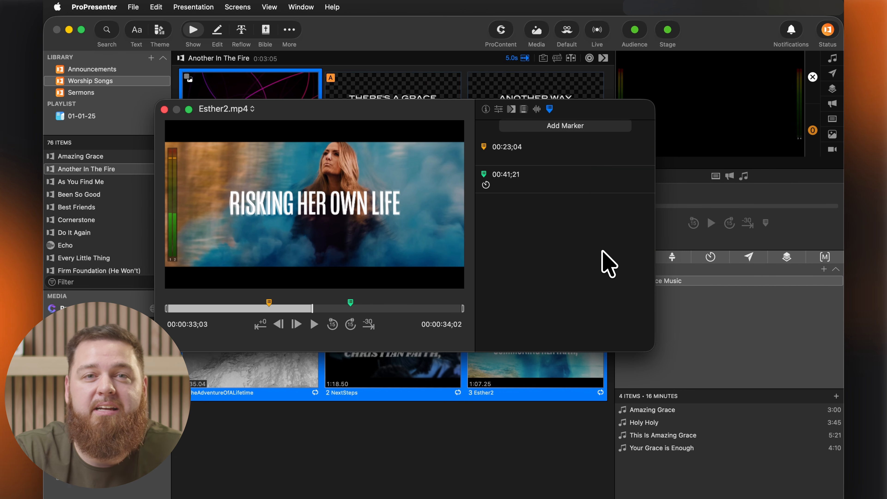
Add a Props action to the orange marker at 00:23;04 that triggers Lower 3rd from the Default Collection.
right_click(601, 158)
mouse_move(624, 209)
mouse_move(733, 274)
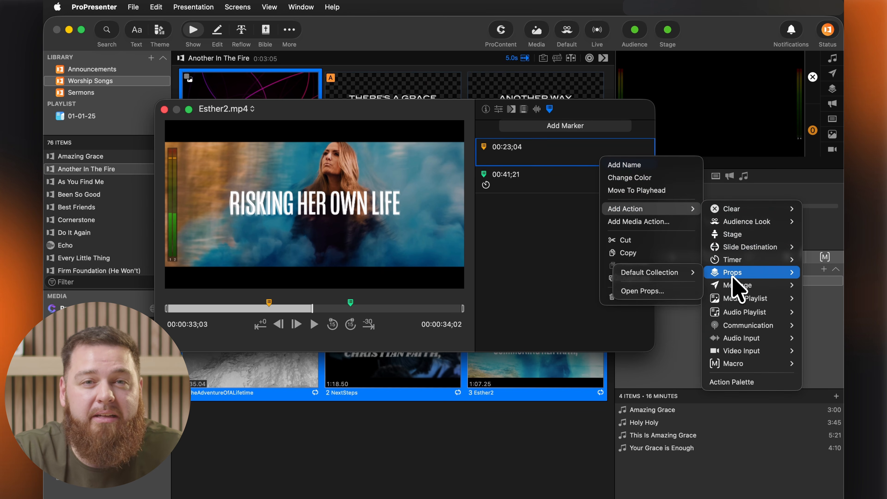
mouse_move(697, 276)
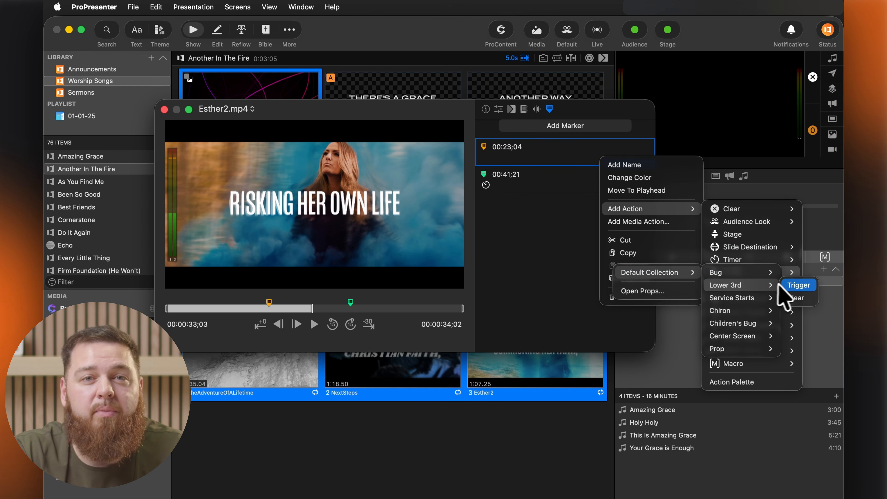
left_click(790, 286)
Check the options for the green marker at 00:41;21, including editing its PreShow Countdown action.
right_click(599, 184)
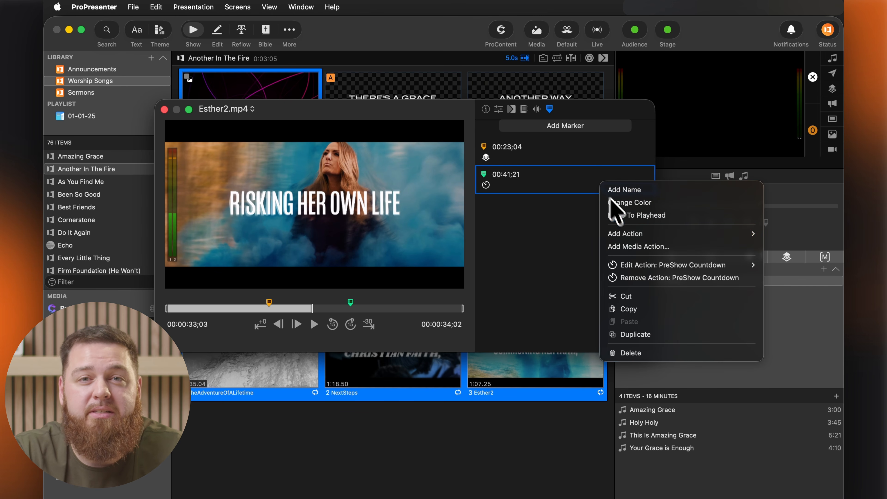
mouse_move(632, 266)
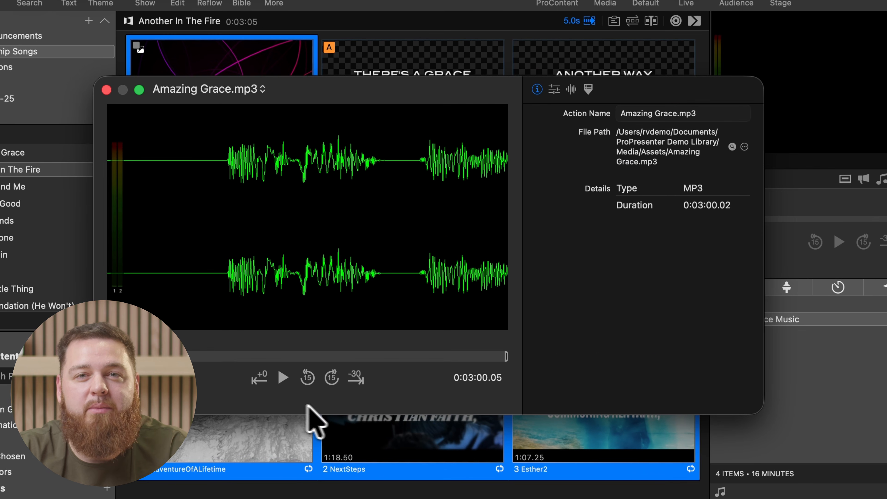
Play Amazing Grace.mp3 in the media inspector to preview its audio waveform.
left_click(283, 377)
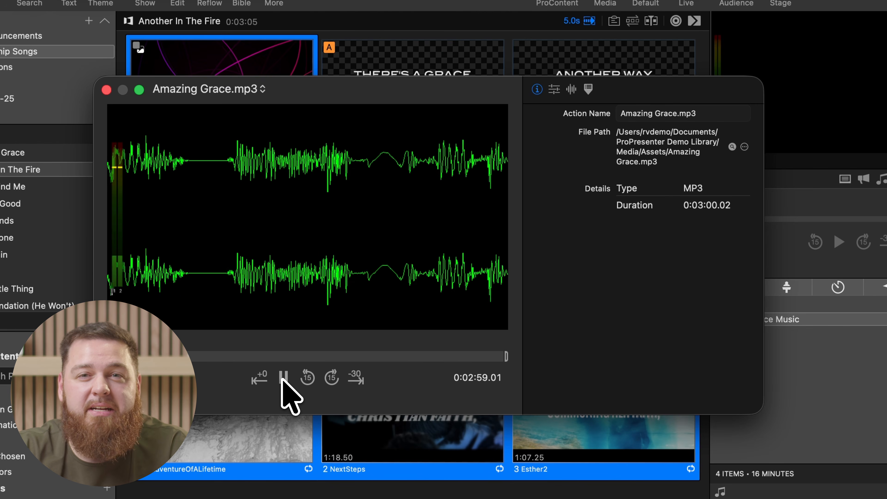